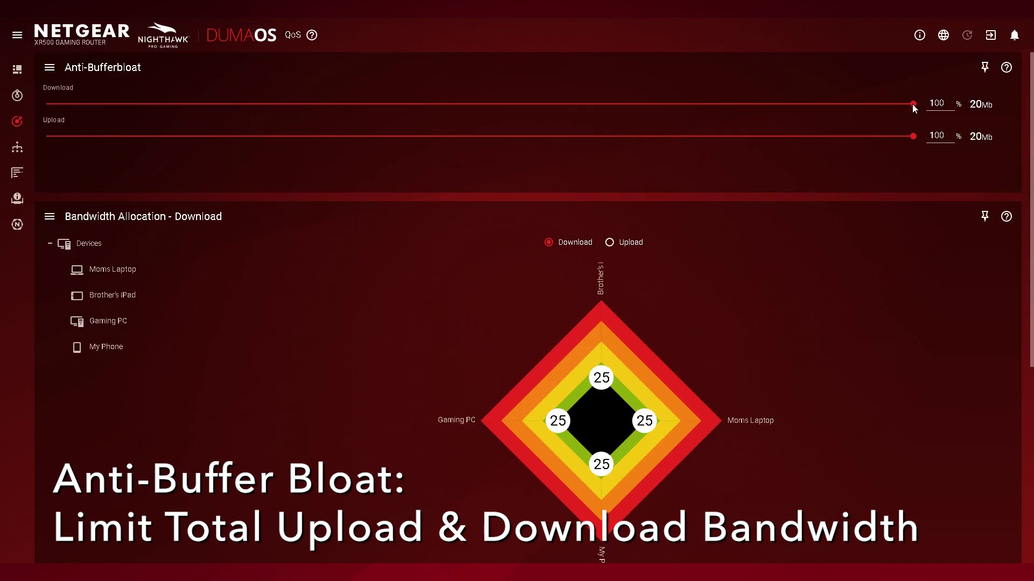
Set both Anti-Bufferbloat sliders, download and upload, to 70% (about 14Mb).
left_click_drag(912, 104, 651, 105)
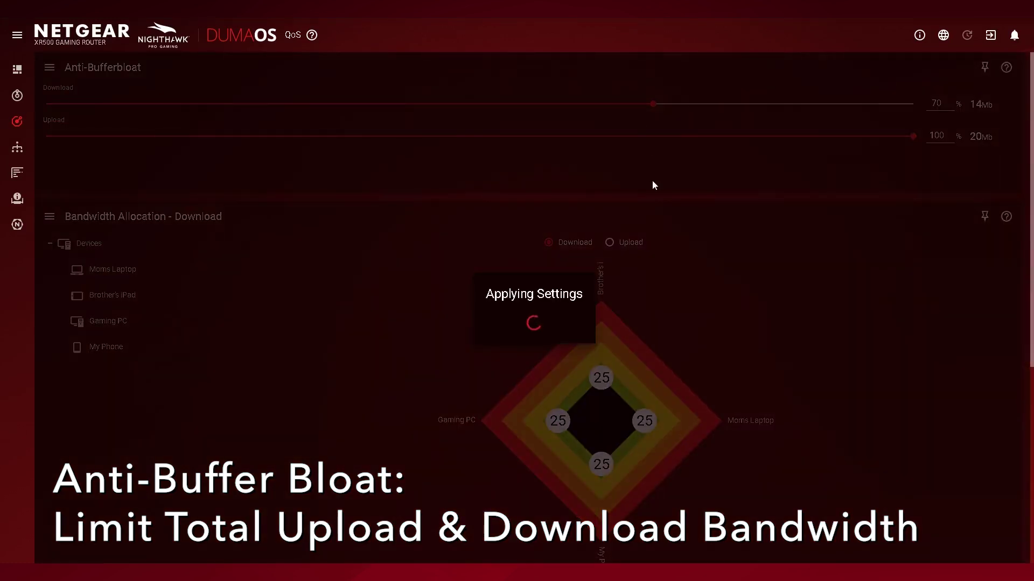
left_click(652, 137)
scroll(642, 290, "down", 3)
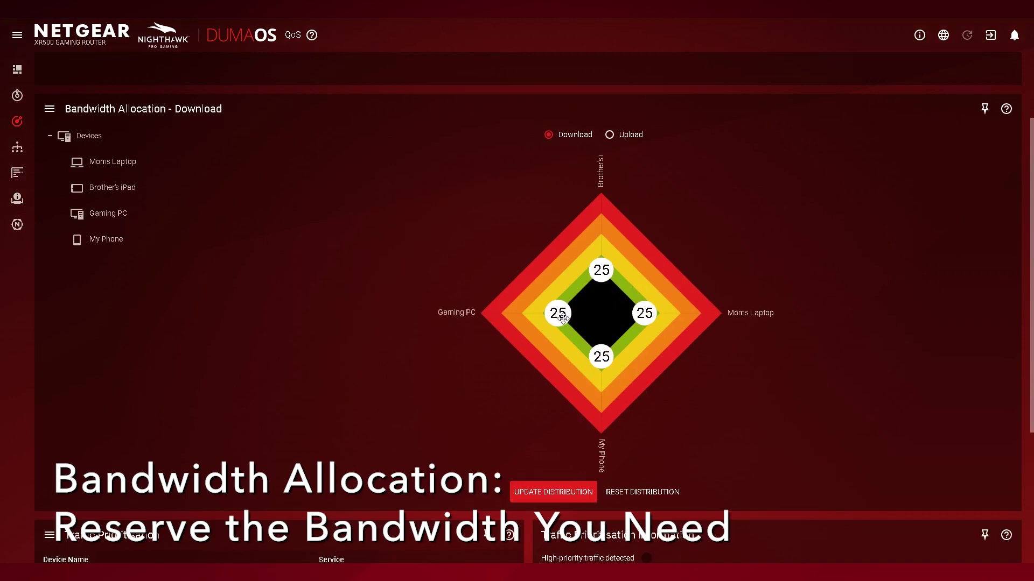
Allocate Gaming PC 55% and other devices 15% each, for both download and upload.
left_click_drag(564, 320, 527, 315)
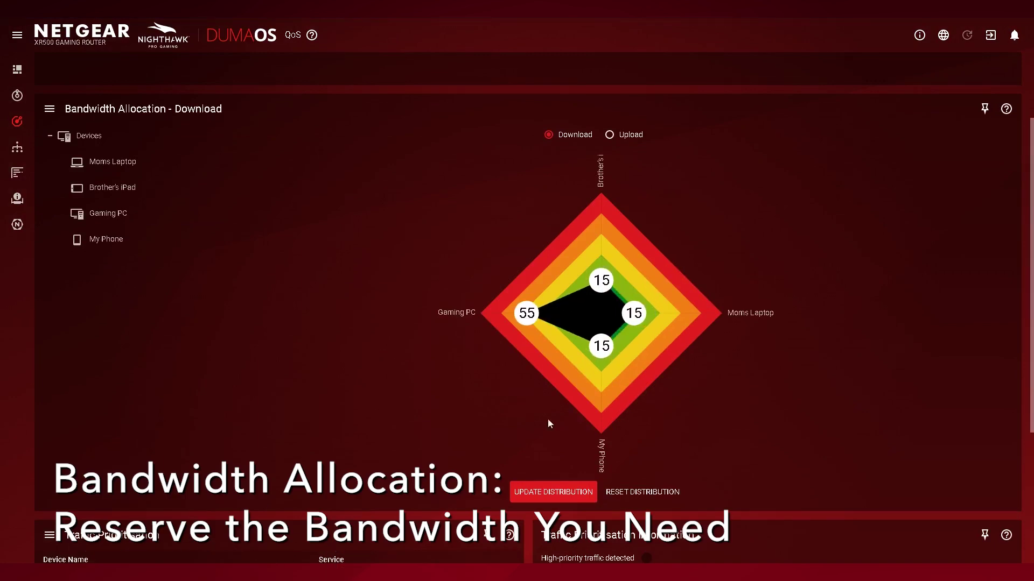
left_click(546, 495)
left_click(611, 134)
left_click_drag(556, 313, 524, 318)
left_click(543, 493)
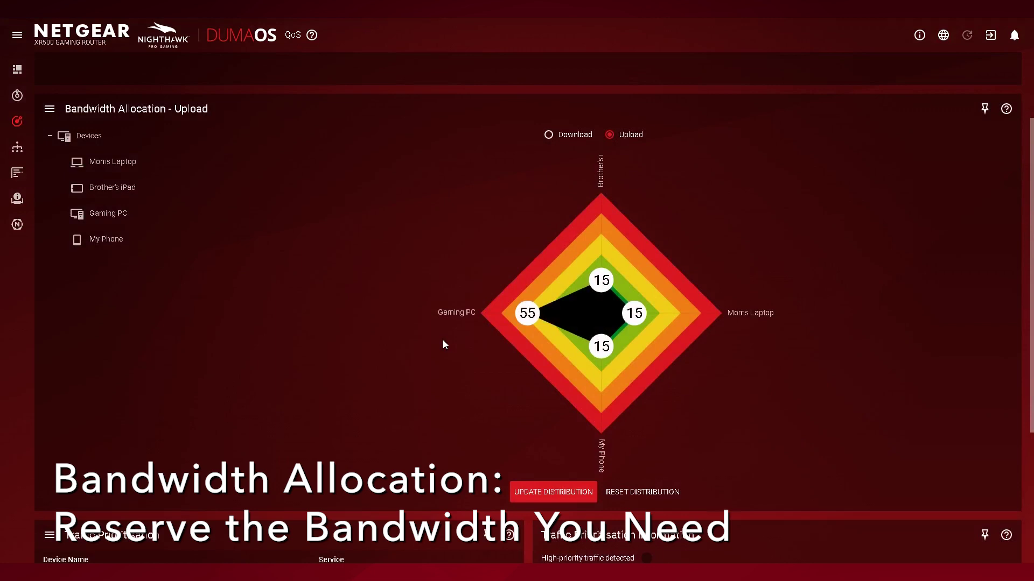
scroll(443, 345, "down", 5)
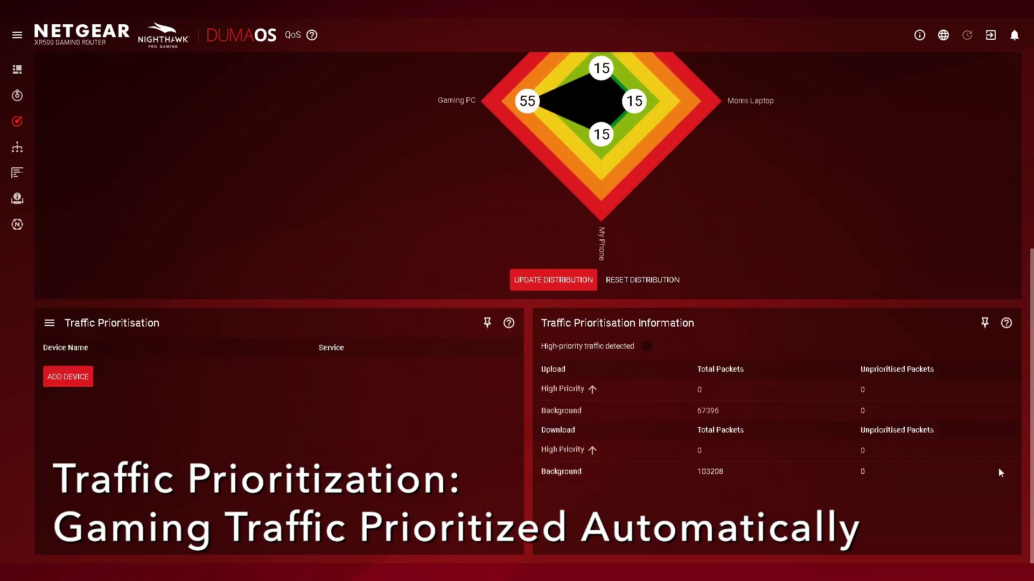